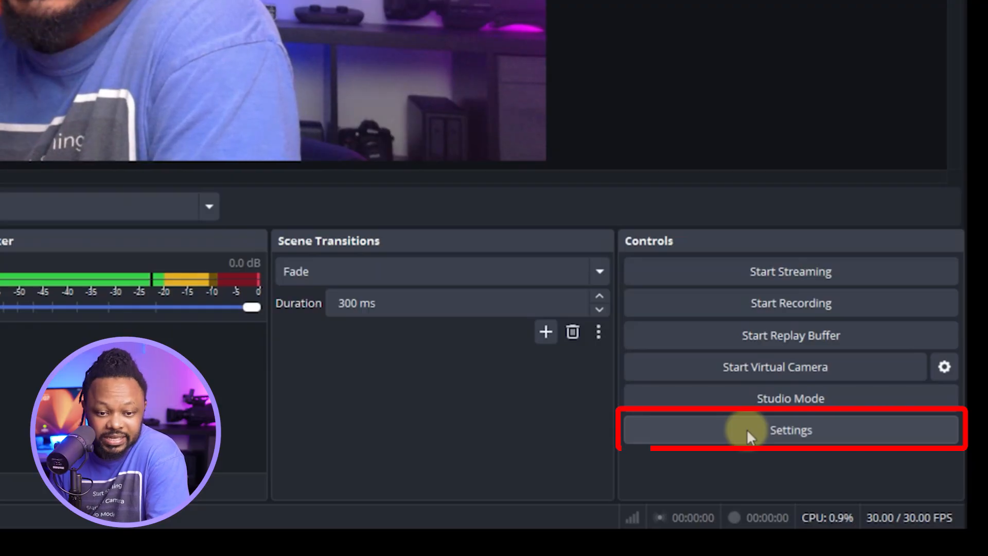
Bring up the Output page of OBS Settings in Advanced mode.
left_click(746, 428)
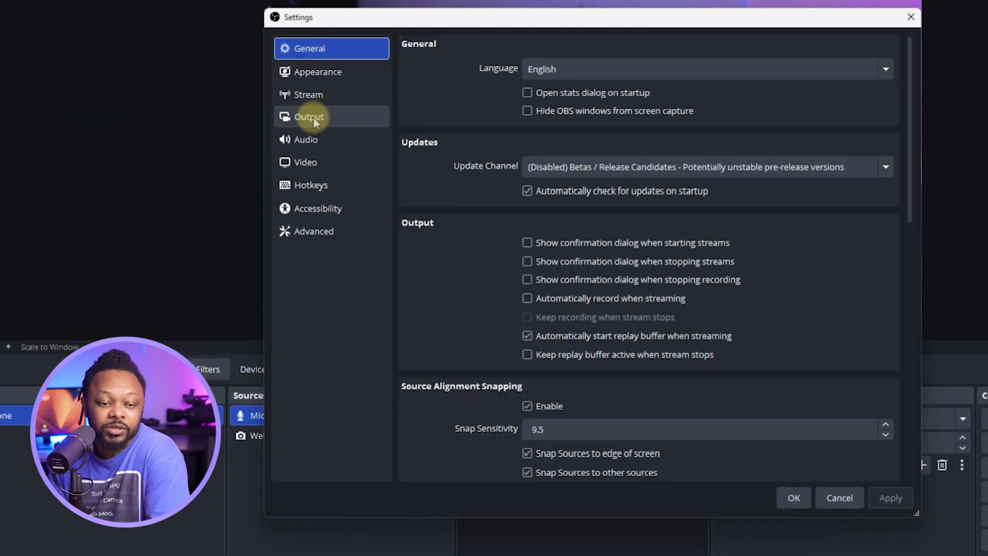
left_click(318, 96)
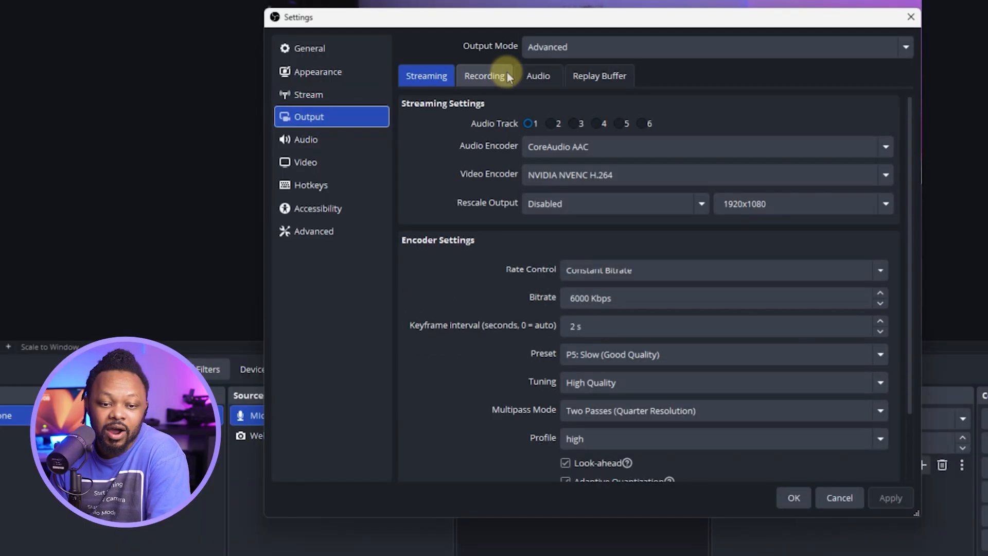
left_click(571, 47)
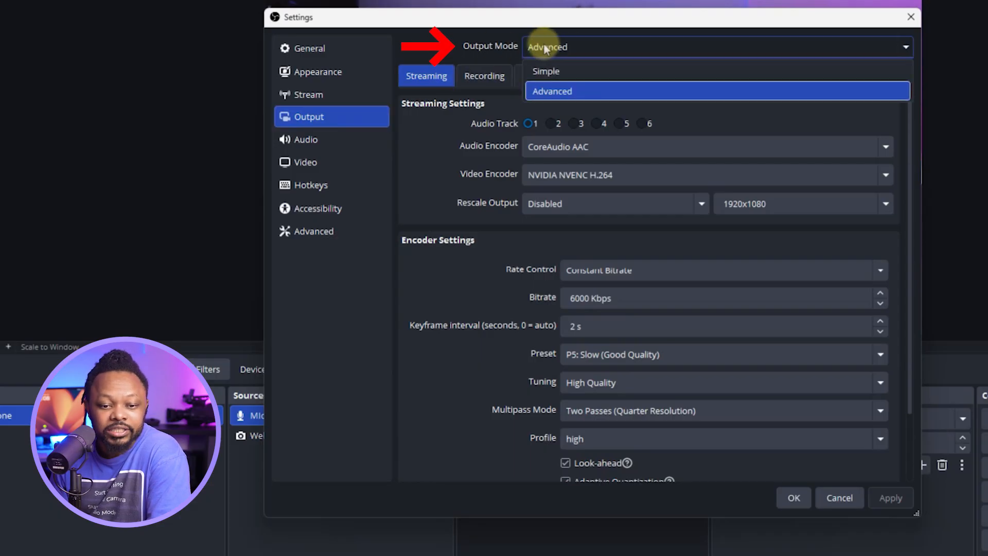
left_click(548, 87)
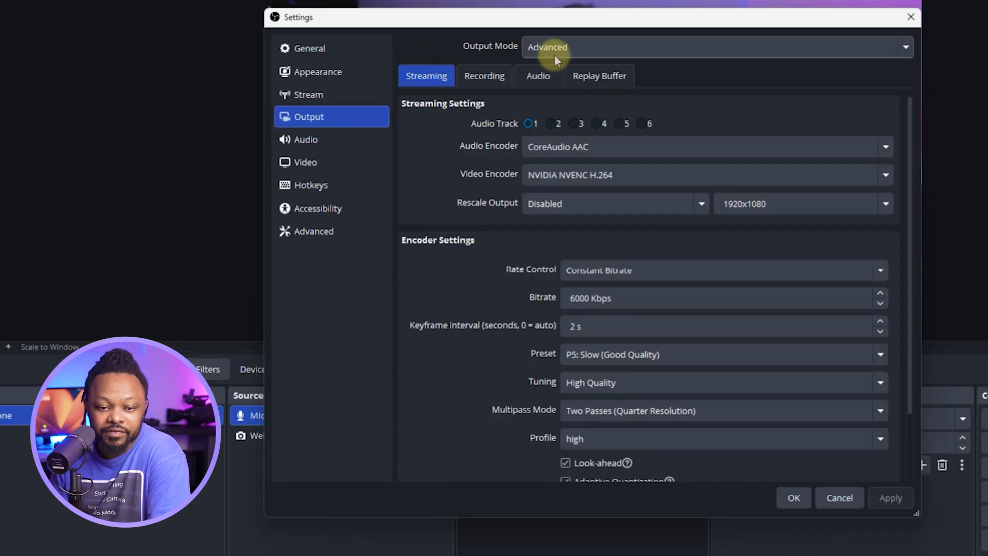
left_click(554, 48)
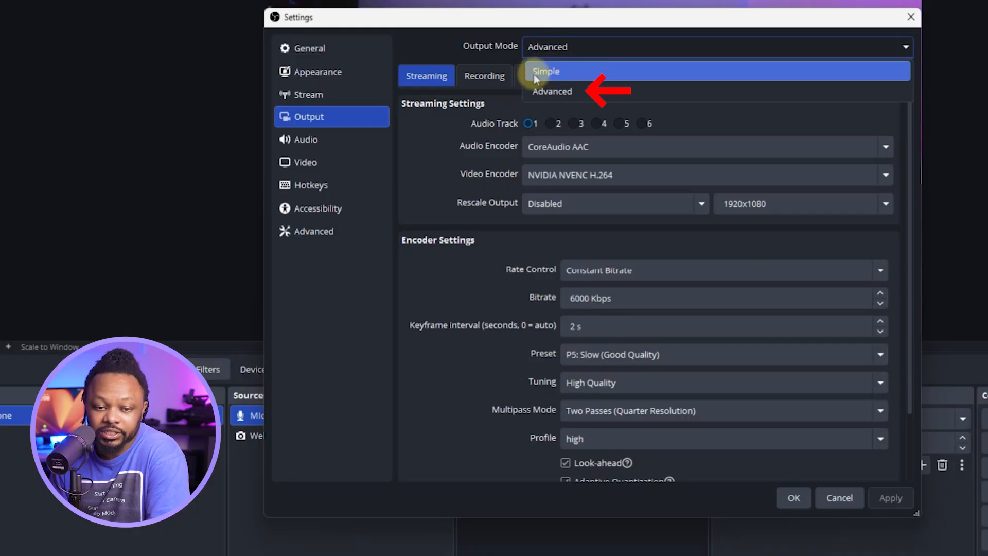
left_click(551, 92)
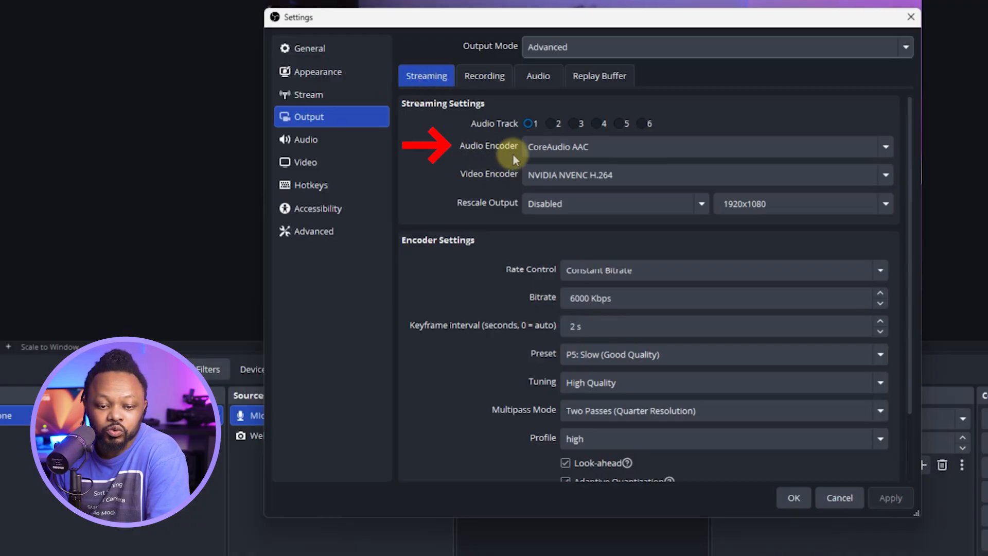
left_click(567, 151)
left_click(540, 162)
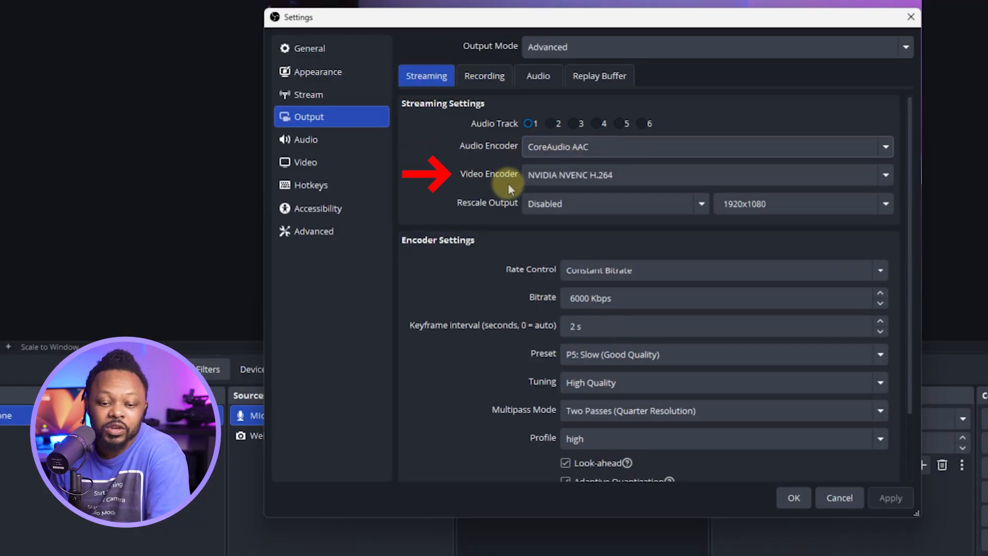
left_click(560, 178)
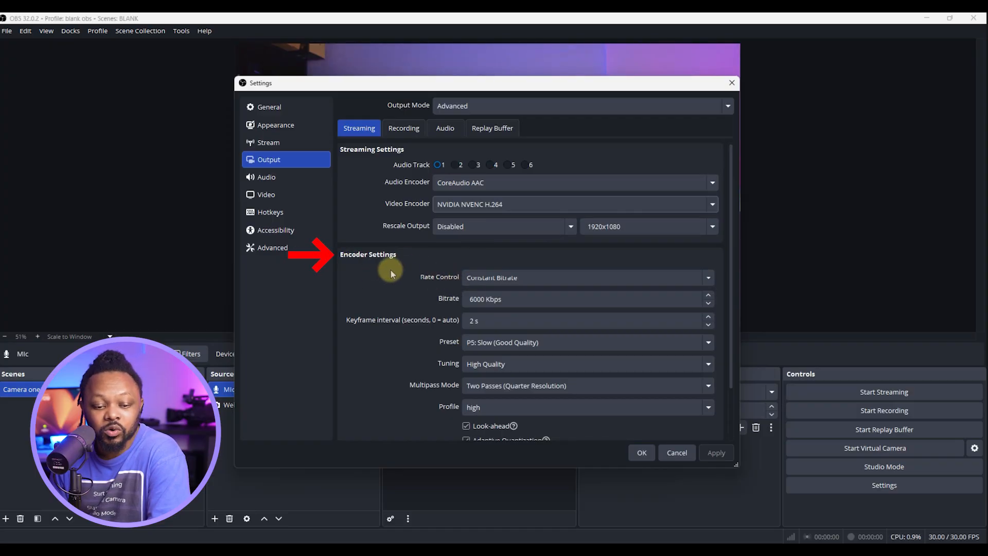
Keep Rate Control on Constant Bitrate at 6000 Kbps with a 2 s keyframe interval.
left_click(505, 280)
left_click(508, 277)
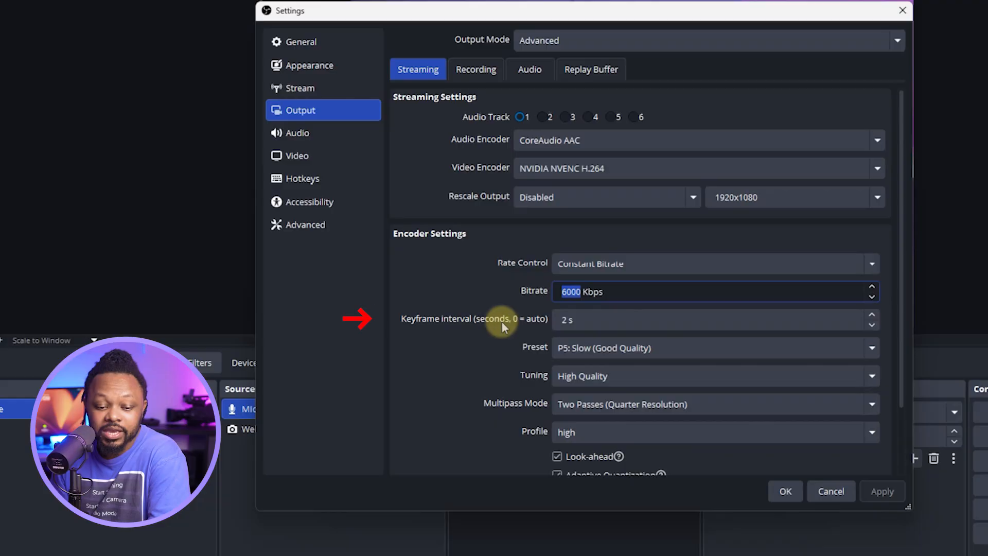
left_click(561, 320)
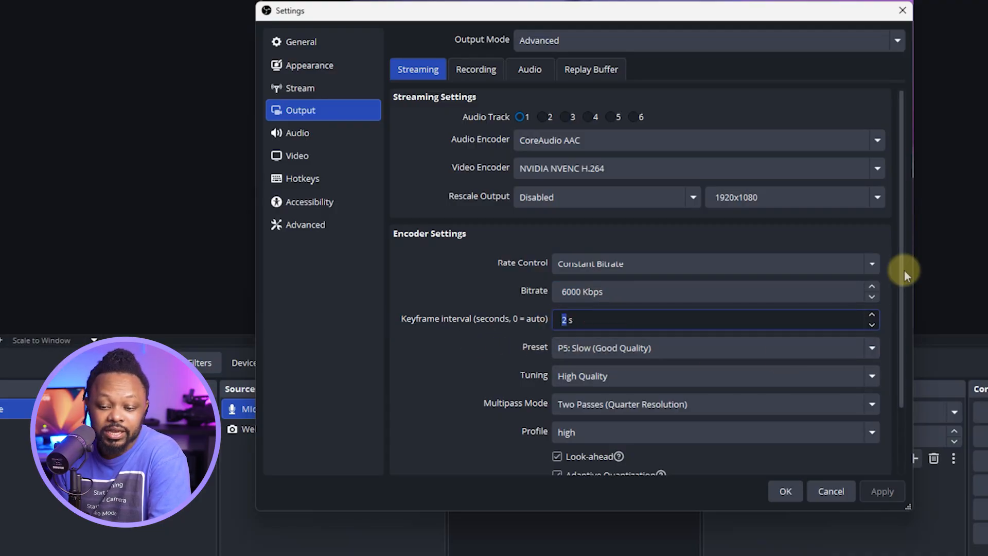
left_click_drag(904, 270, 901, 324)
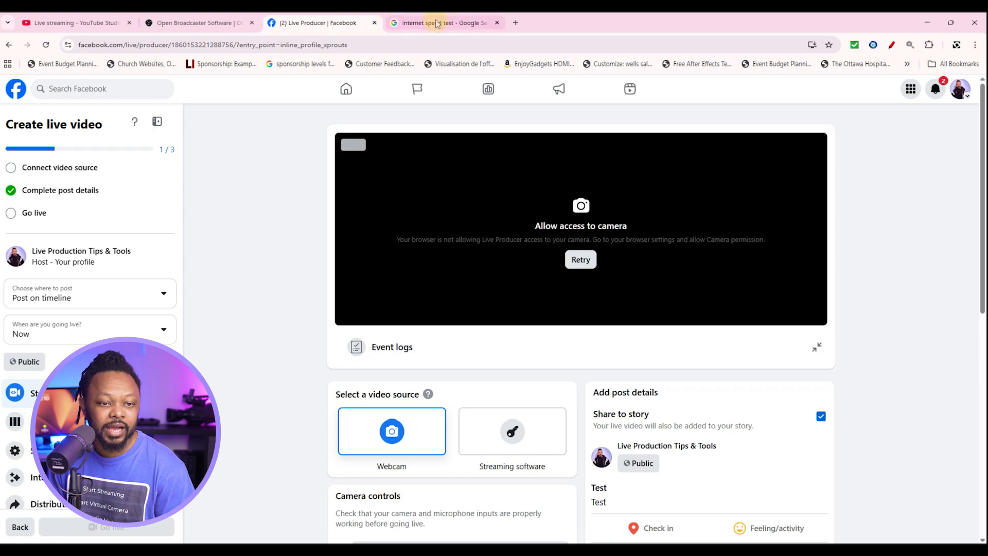
Run Google's internet speed test in Chrome to measure upload and download speed.
left_click(437, 22)
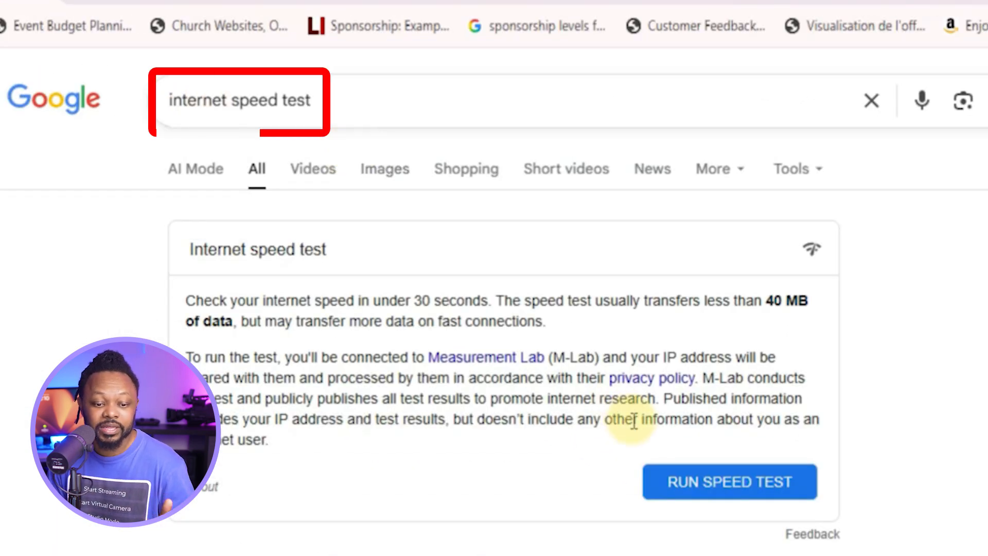
left_click(729, 481)
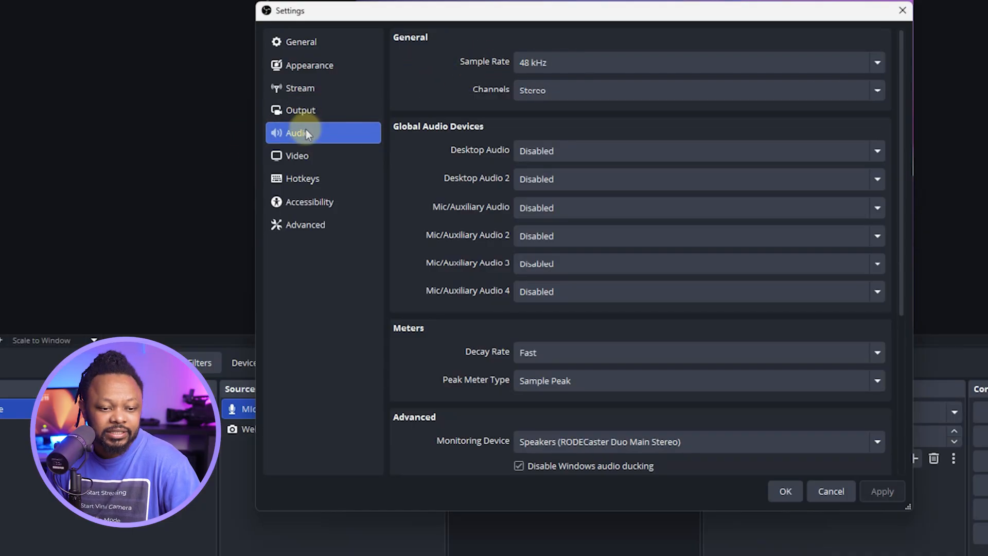
Show the Video page with 1920x1080 base/output resolution at 30 FPS.
left_click(305, 157)
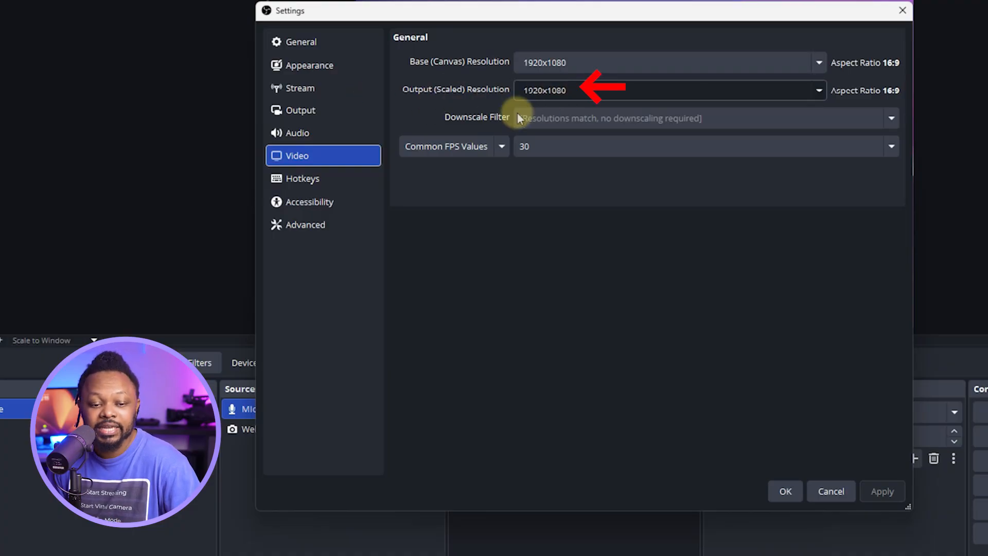
left_click(544, 145)
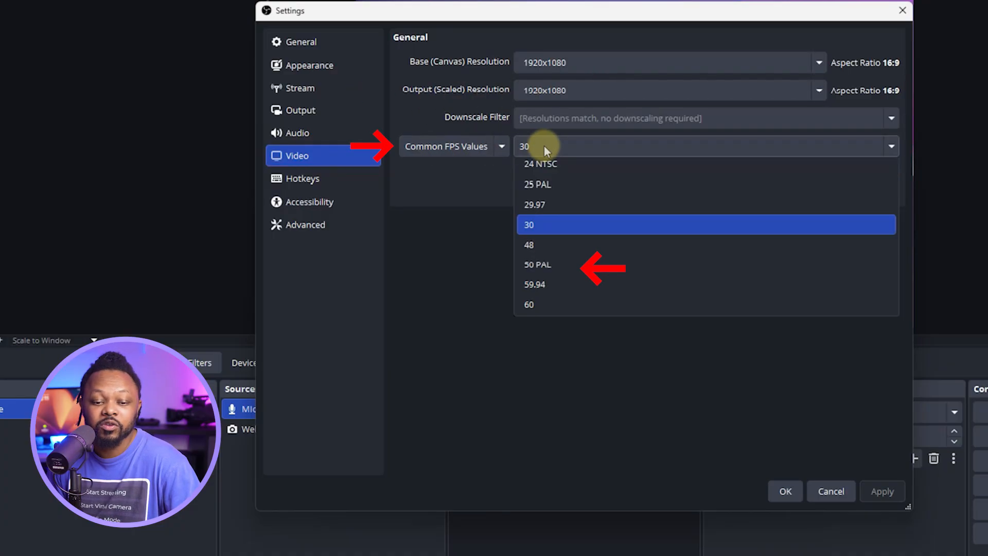
left_click(544, 145)
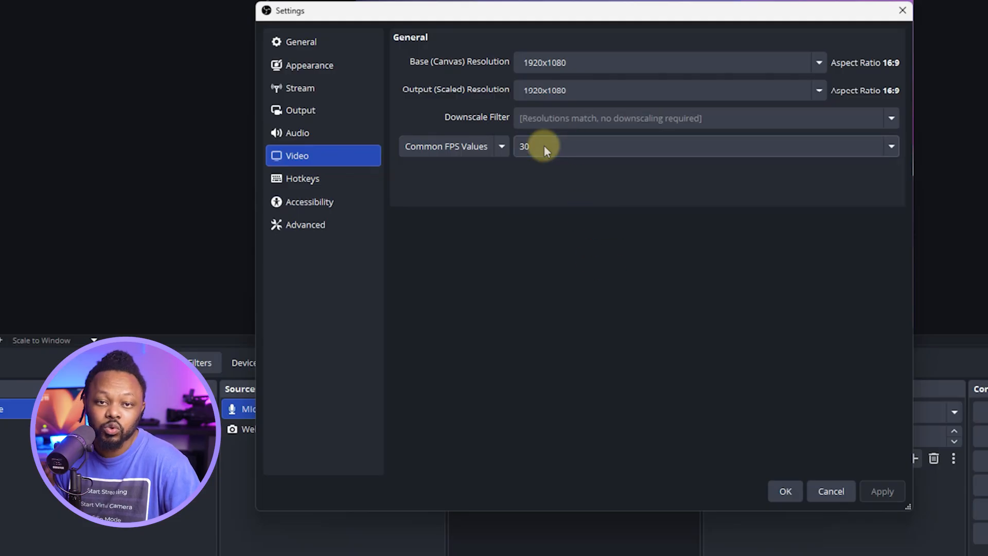